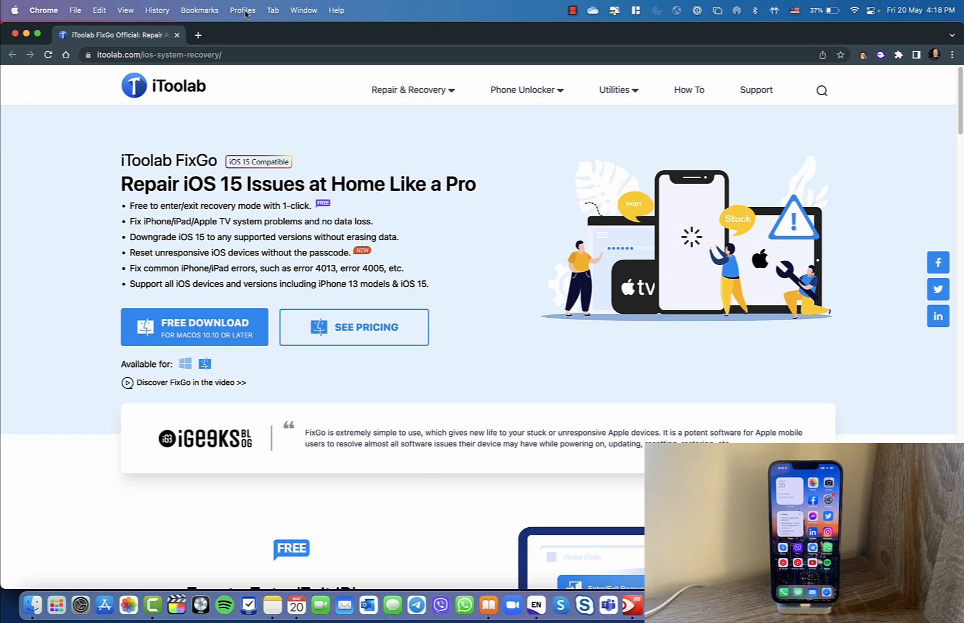
Step: Highlight the words FixGo, Issues and Like in the heading and point out the page address
{"action": "double_click", "coordinate": [190, 164]}
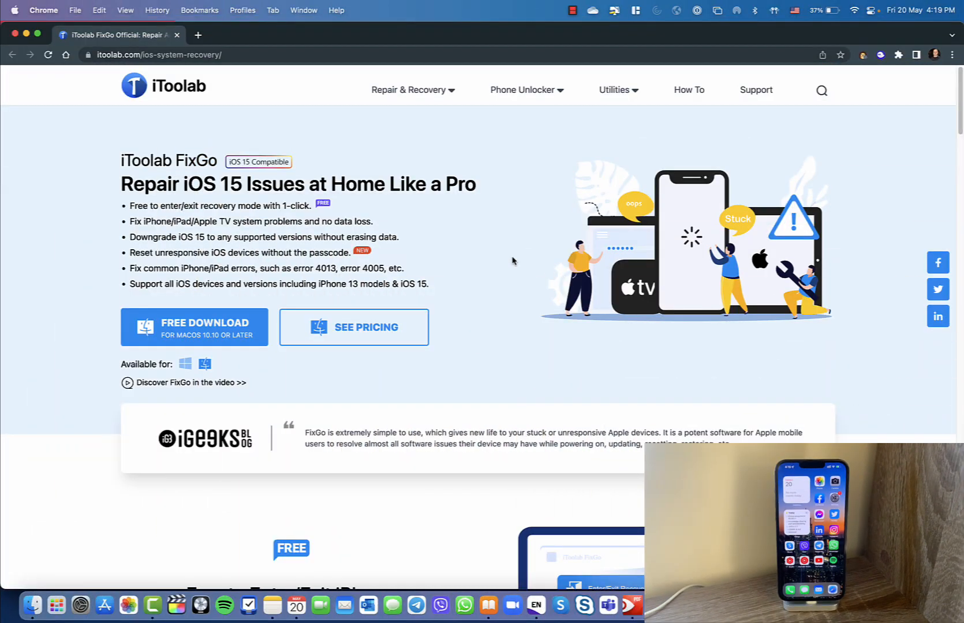
{"action": "double_click", "coordinate": [196, 162]}
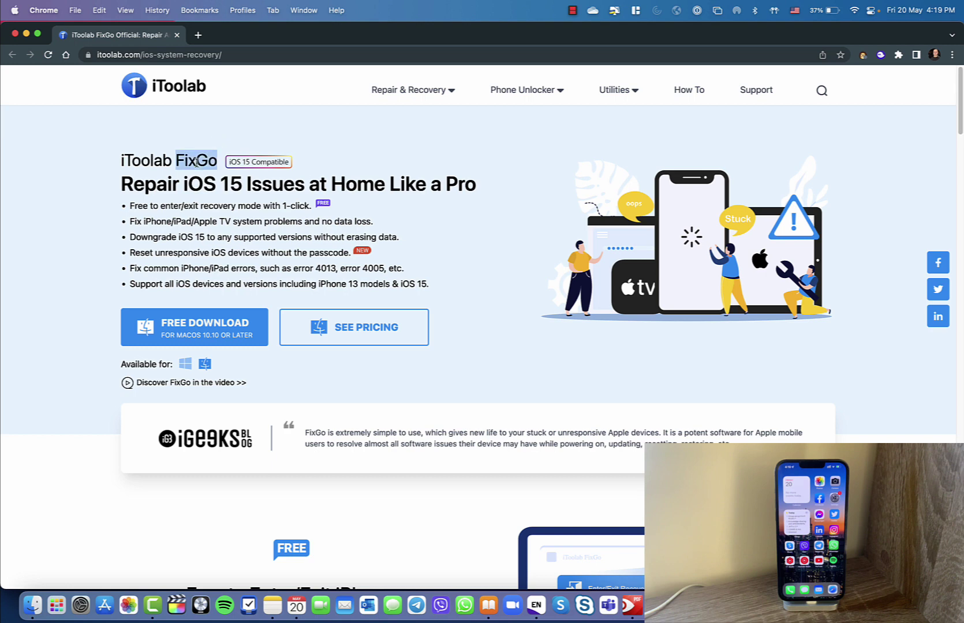
{"action": "double_click", "coordinate": [272, 185]}
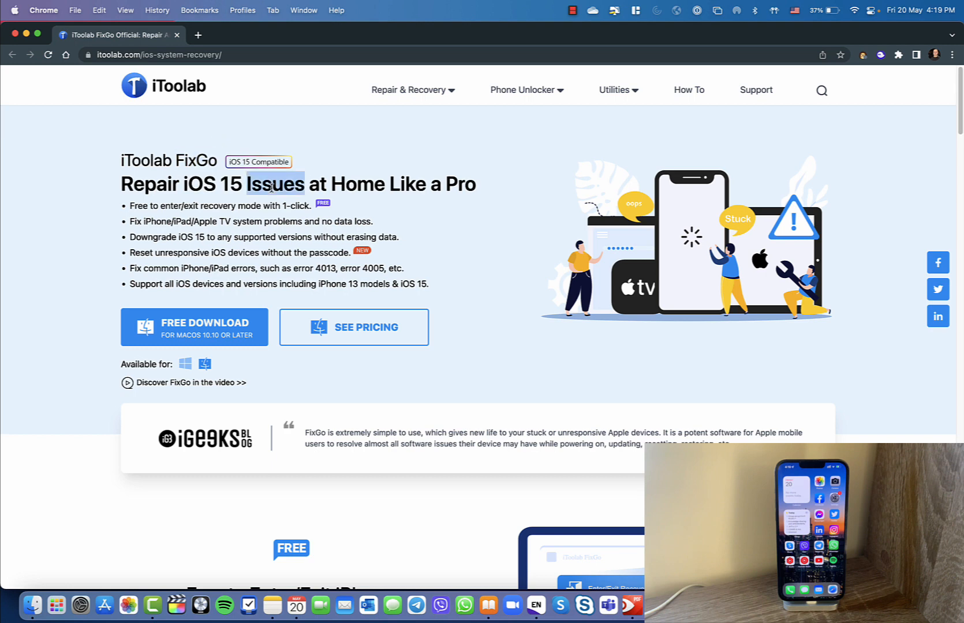
{"action": "double_click", "coordinate": [416, 187]}
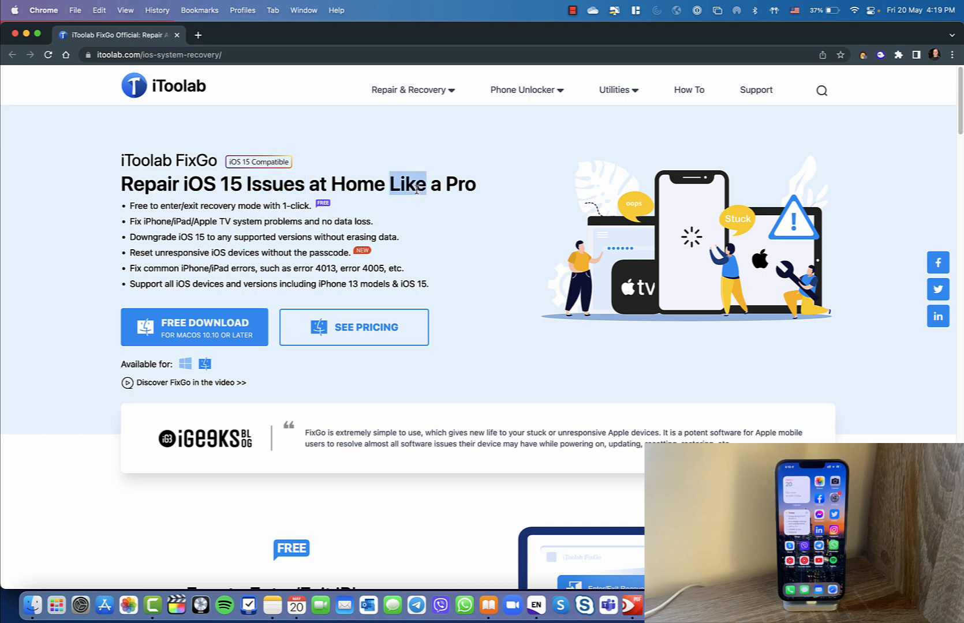
{"action": "left_click", "coordinate": [427, 226]}
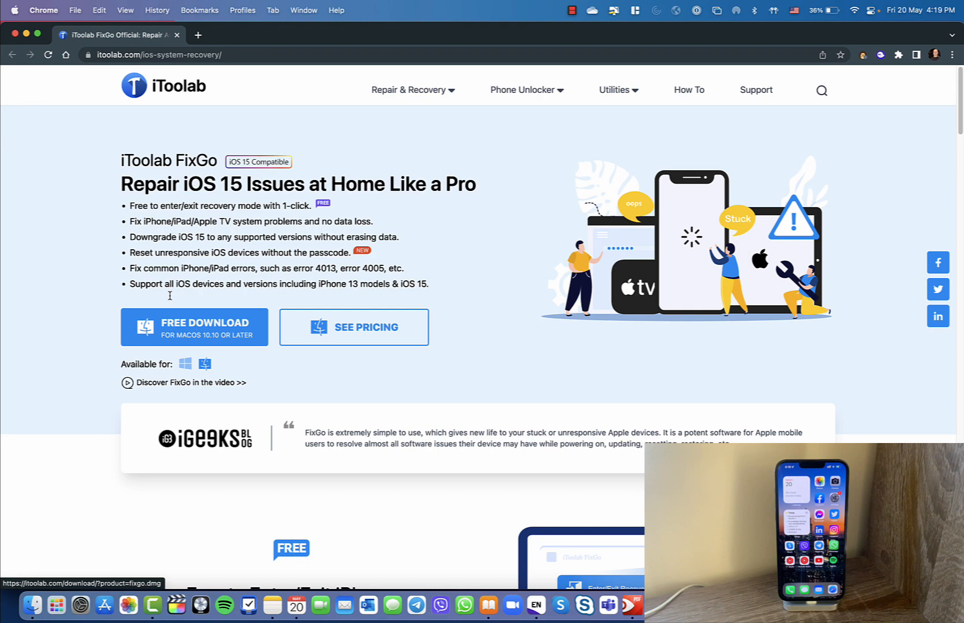
{"action": "left_click", "coordinate": [233, 55]}
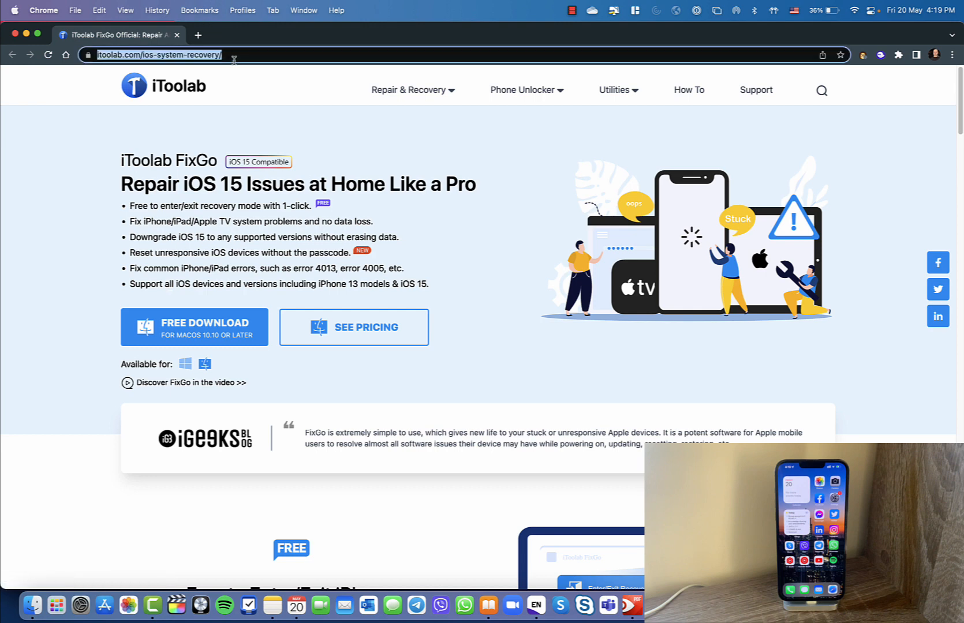
{"action": "left_click", "coordinate": [389, 131]}
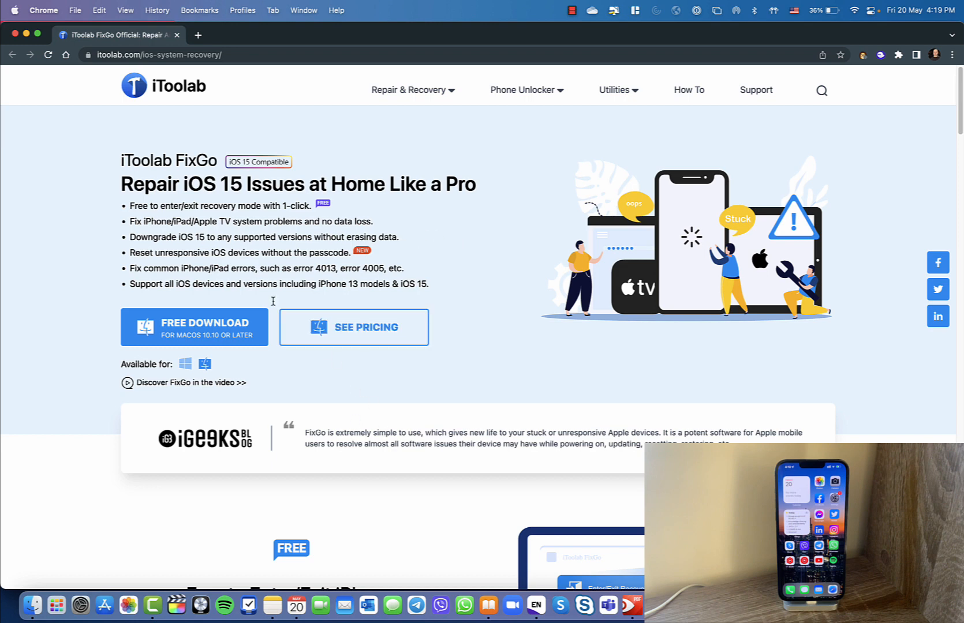
Step: Highlight the one-click recovery mode, system repair and iOS 15 downgrade feature lines
{"action": "triple_click", "coordinate": [136, 206]}
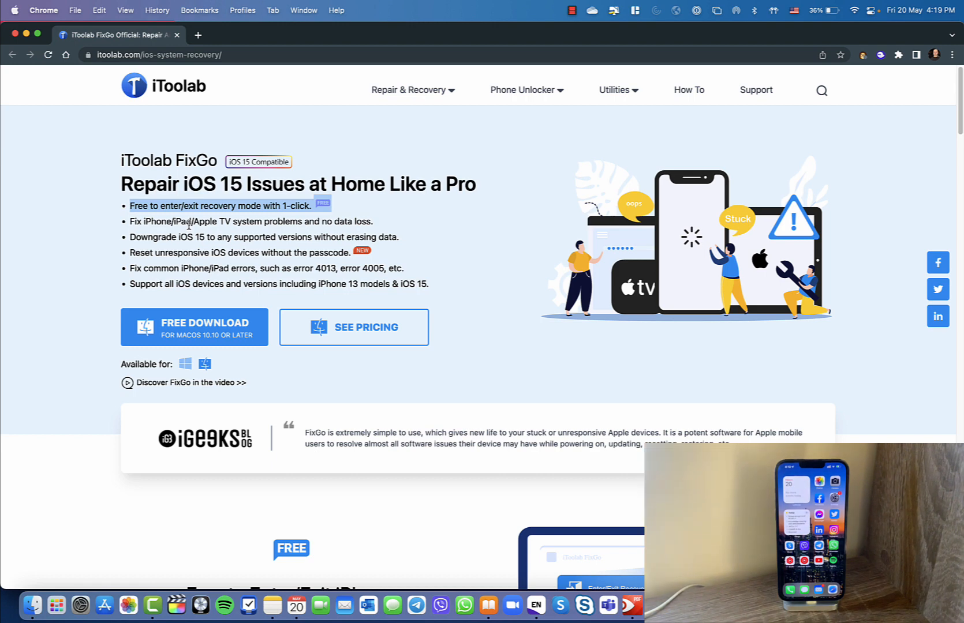
{"action": "double_click", "coordinate": [149, 223]}
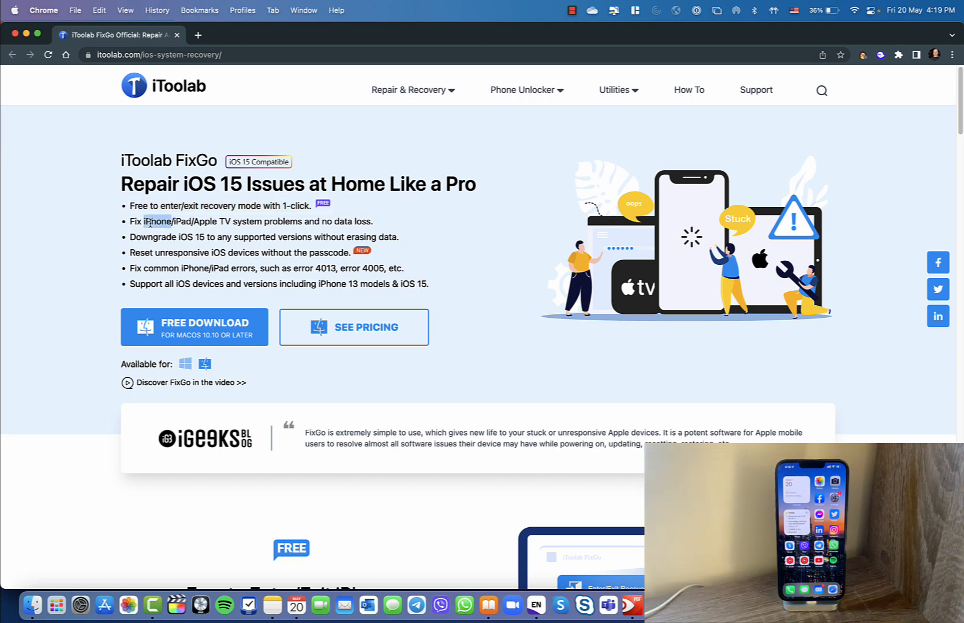
{"action": "triple_click", "coordinate": [218, 222]}
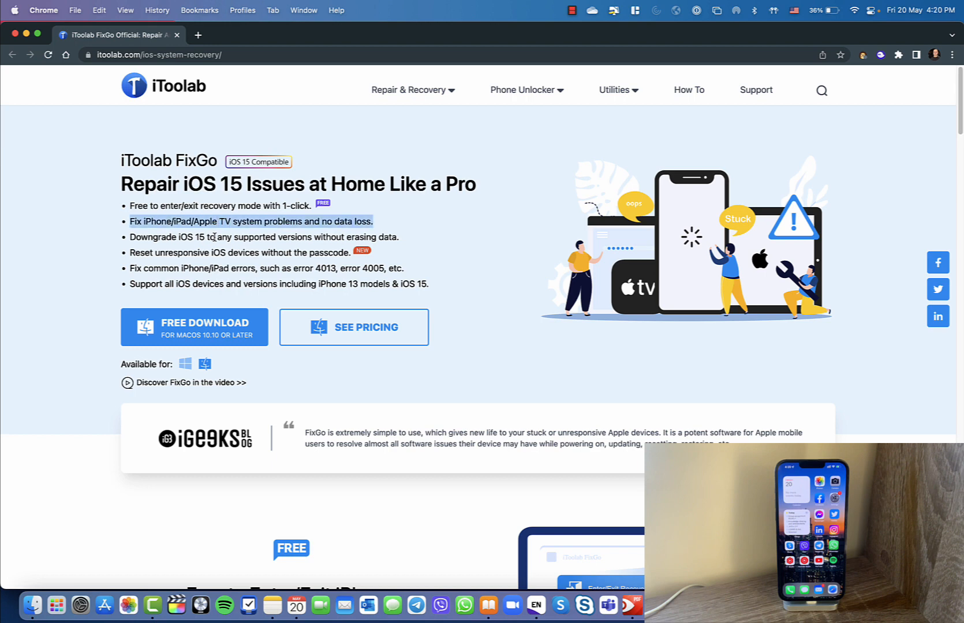
{"action": "triple_click", "coordinate": [215, 237]}
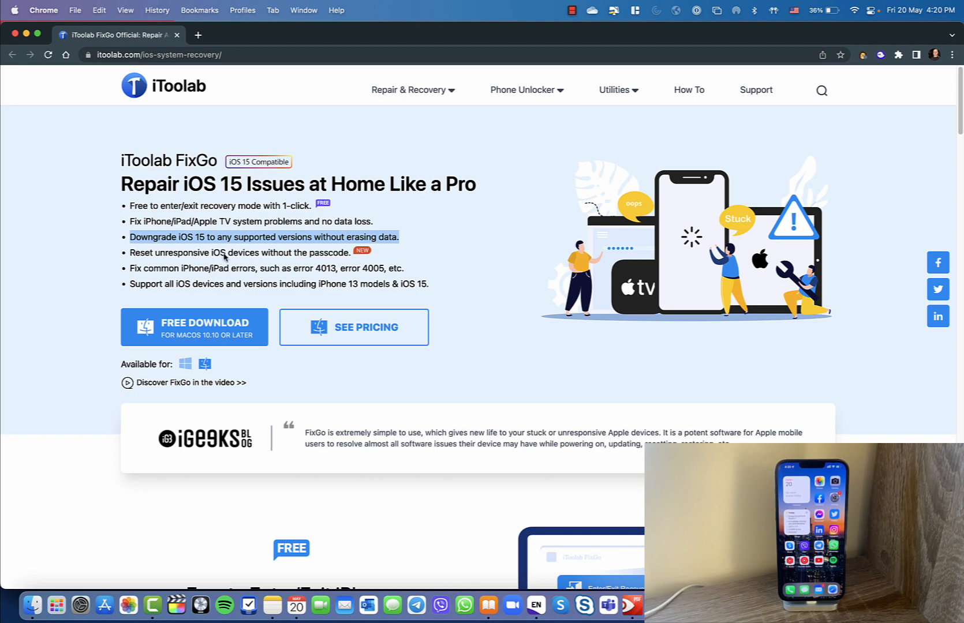
{"action": "double_click", "coordinate": [254, 237]}
{"action": "left_click", "coordinate": [235, 241]}
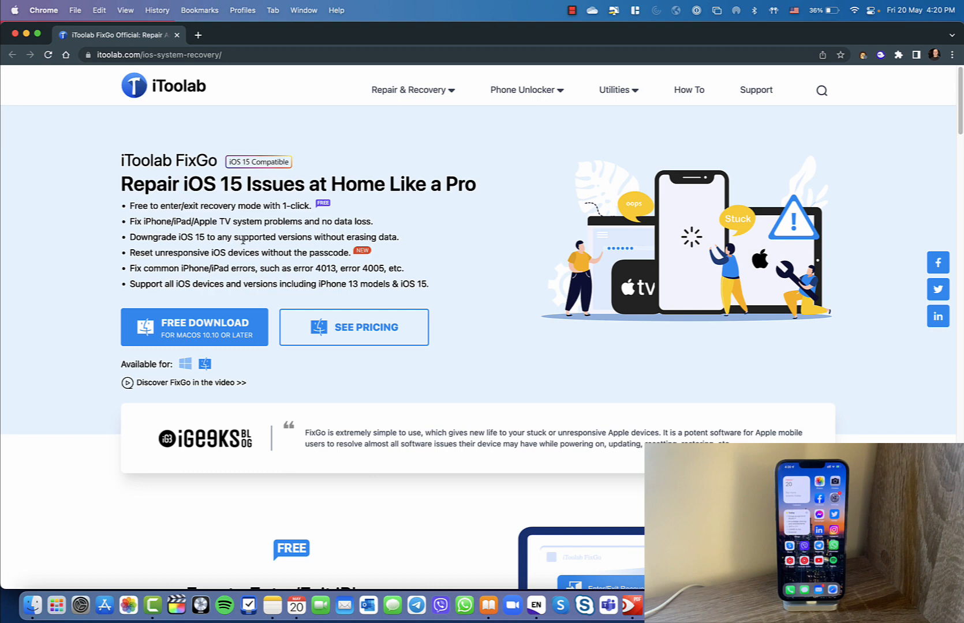
{"action": "triple_click", "coordinate": [244, 239]}
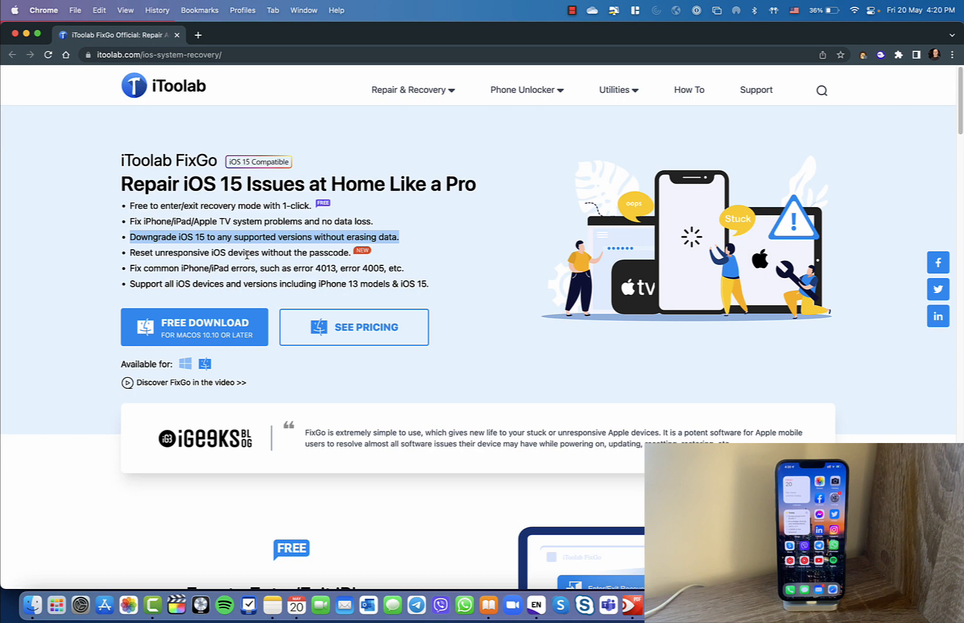
Step: Highlight the passcode-reset, common iPhone/iPad errors and all-iOS-devices support lines
{"action": "double_click", "coordinate": [247, 256]}
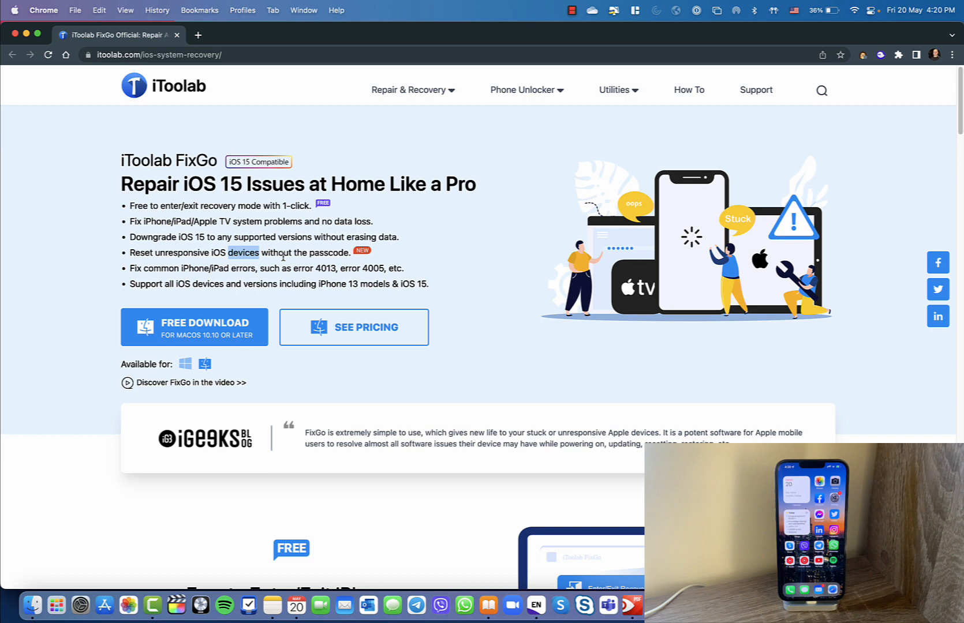
{"action": "double_click", "coordinate": [197, 252]}
{"action": "triple_click", "coordinate": [196, 252]}
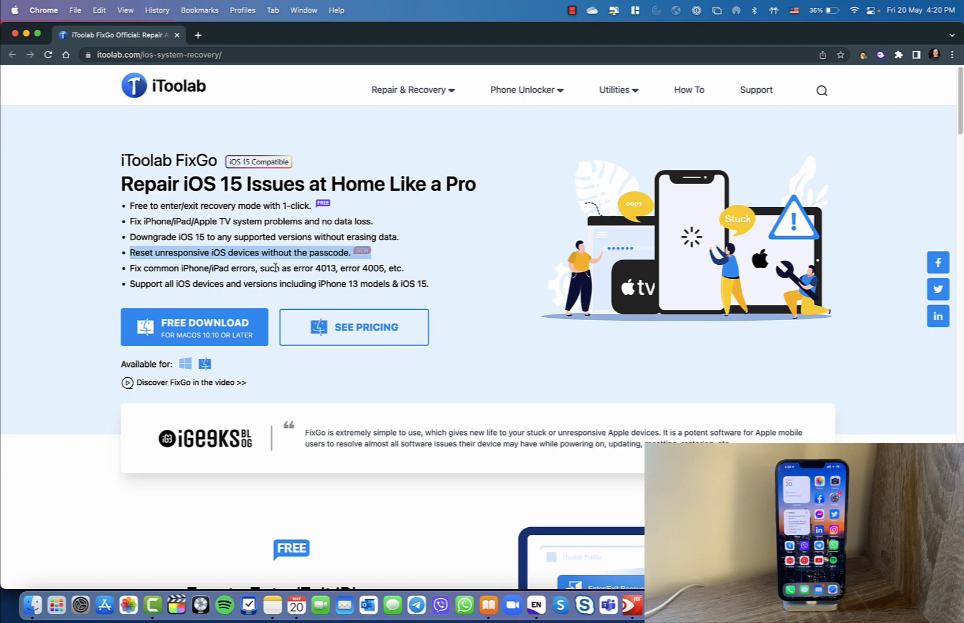
{"action": "triple_click", "coordinate": [216, 271]}
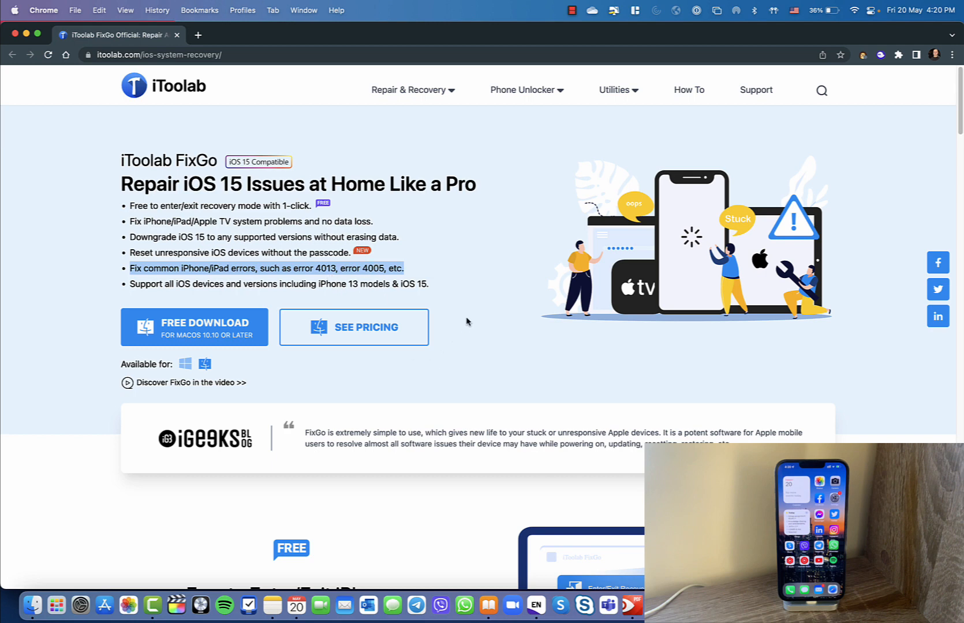
{"action": "triple_click", "coordinate": [289, 284]}
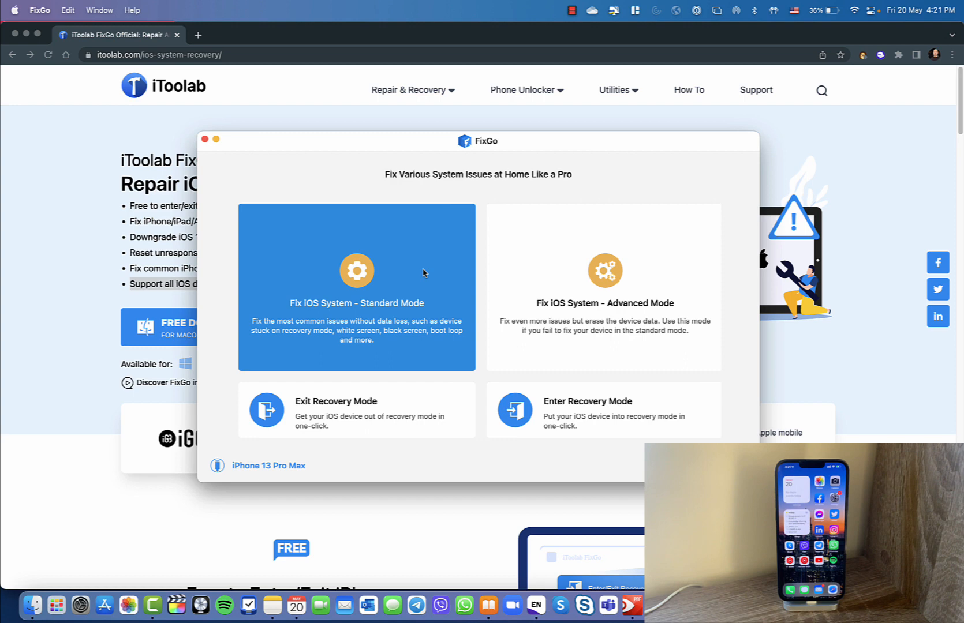
Step: View the Standard Mode repair description, then close the iToolab page and the Chrome window
{"action": "left_click", "coordinate": [423, 272]}
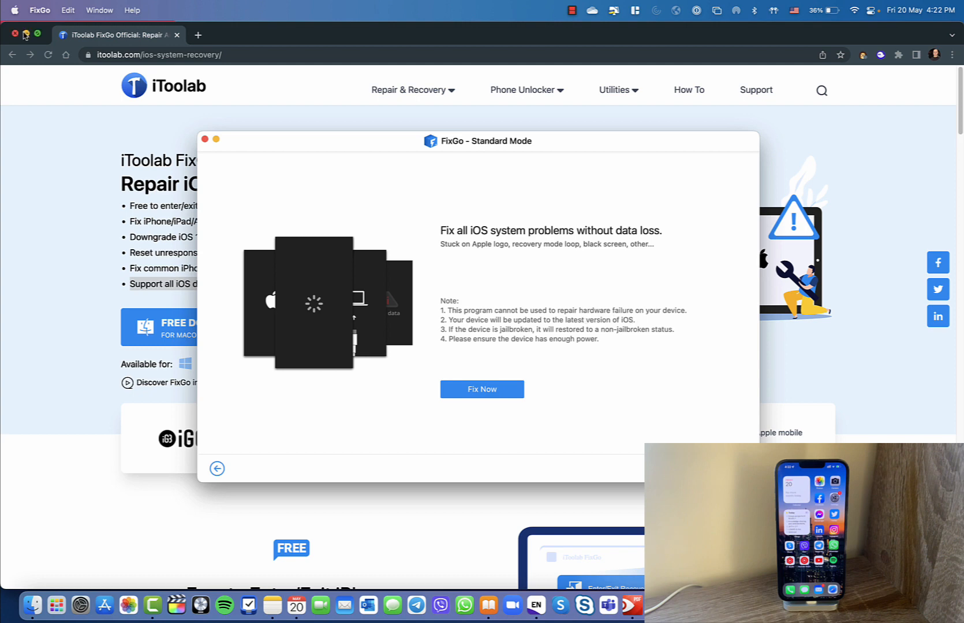
{"action": "left_click", "coordinate": [16, 34]}
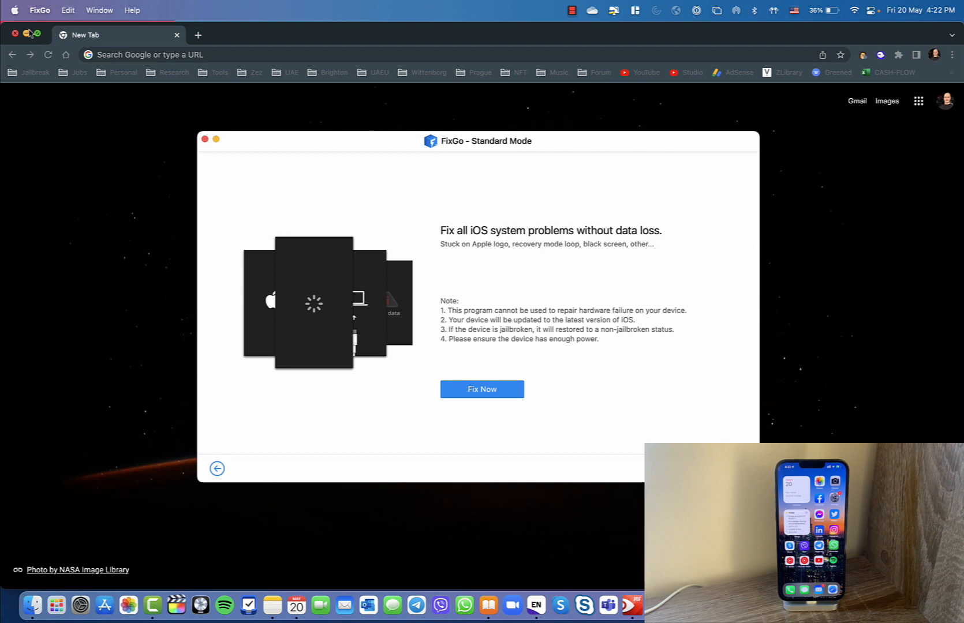
{"action": "left_click", "coordinate": [16, 34]}
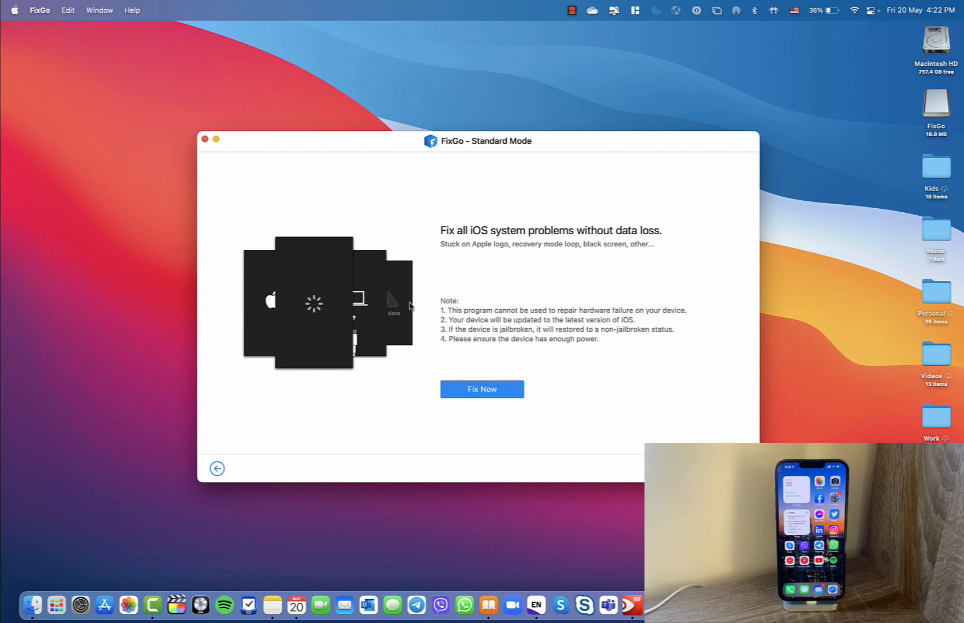
Step: Return to the repair modes, preview the data-erasing Advanced Mode, and go back again
{"action": "left_click", "coordinate": [217, 471]}
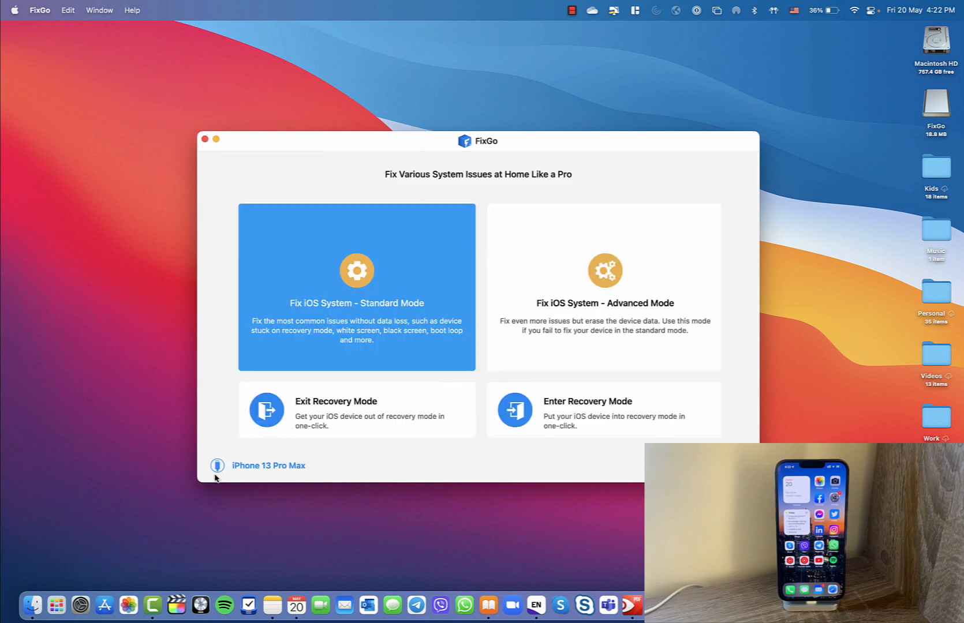
{"action": "left_click", "coordinate": [556, 256]}
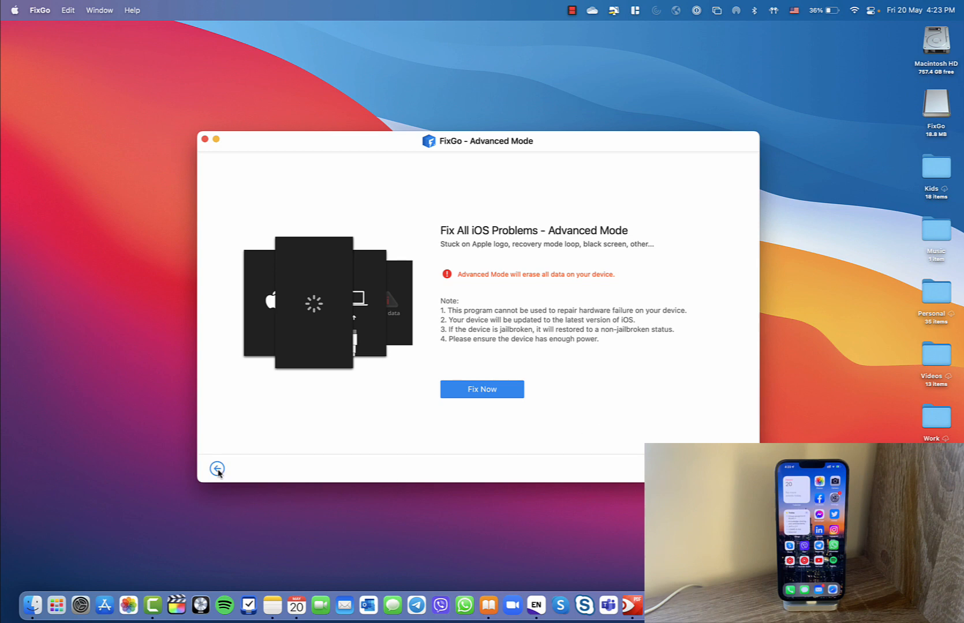
{"action": "left_click", "coordinate": [216, 469]}
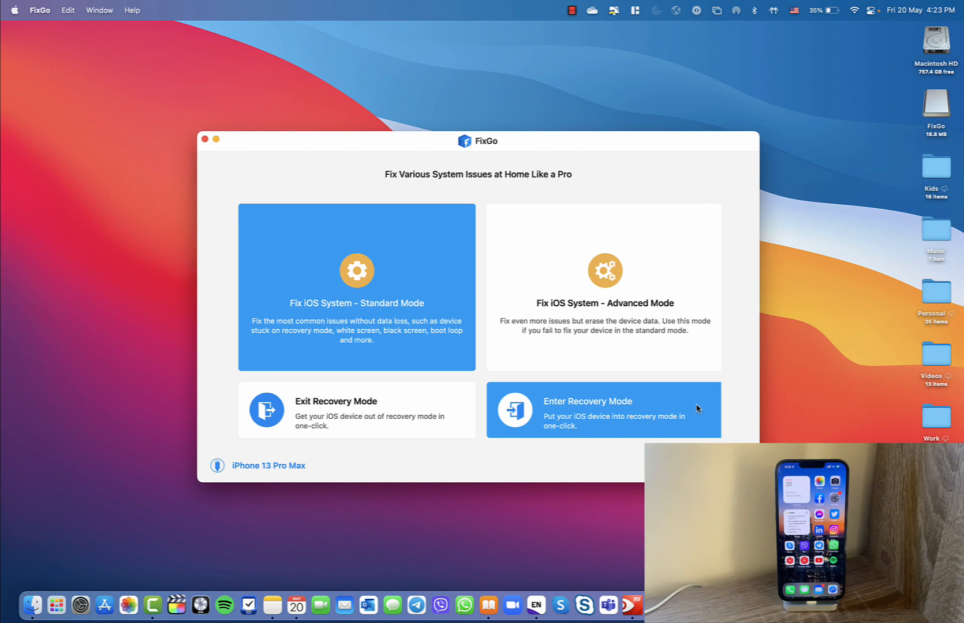
Step: Put the iPhone 13 Pro Max into recovery mode and dismiss the success message
{"action": "left_click", "coordinate": [644, 410]}
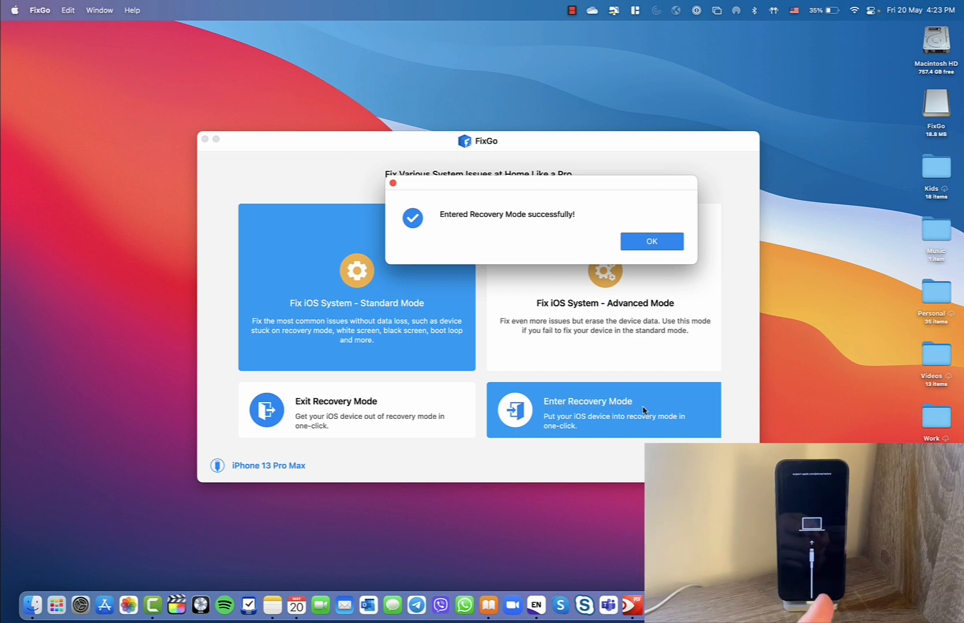
{"action": "left_click", "coordinate": [667, 242]}
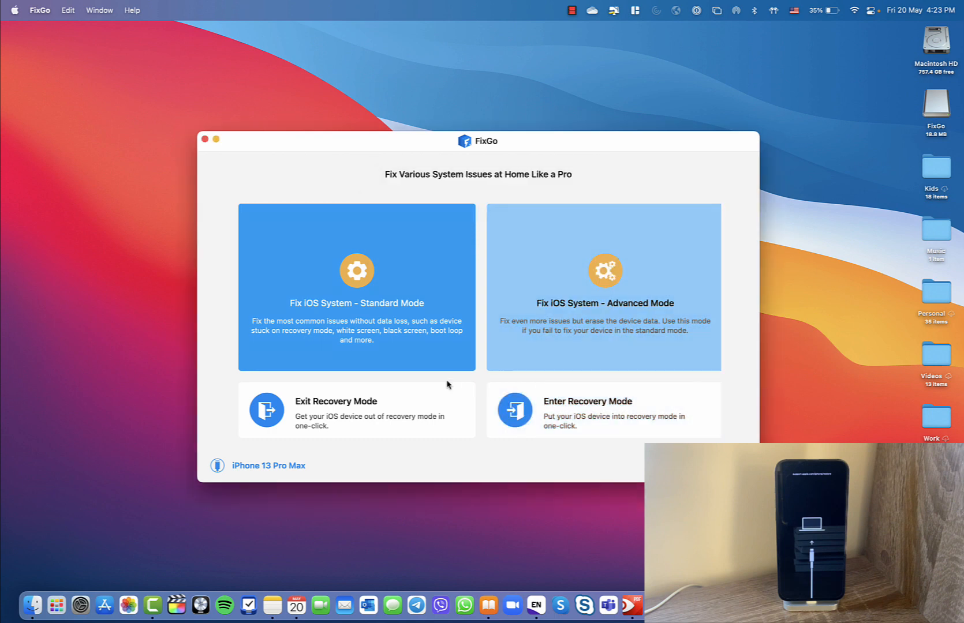
Step: Exit recovery mode on the iPhone 13 Pro Max and dismiss the success message
{"action": "left_click", "coordinate": [392, 394]}
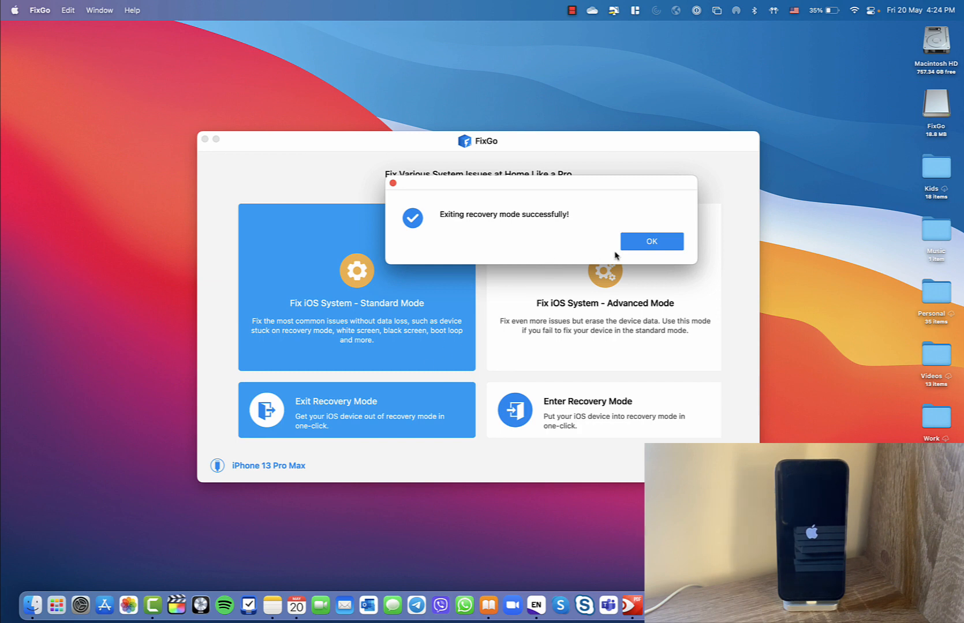
{"action": "left_click", "coordinate": [646, 241]}
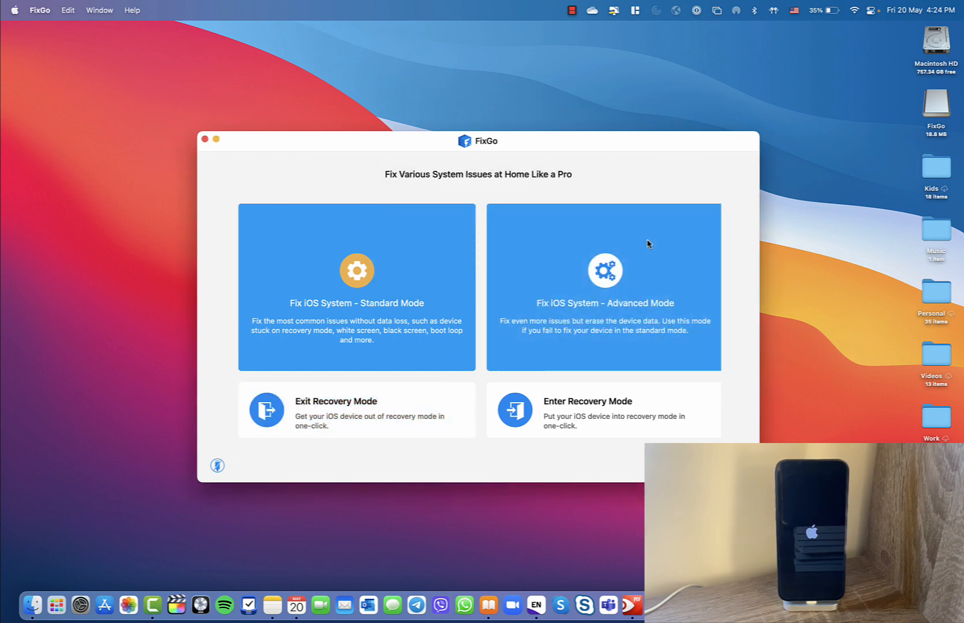